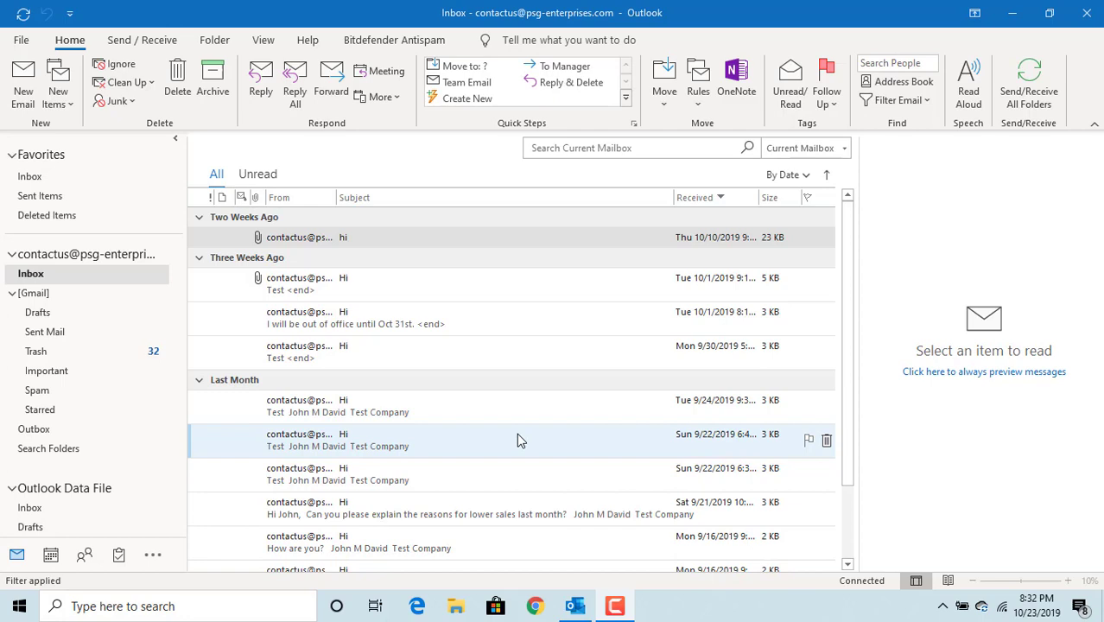
Open the AutoArchive Settings dialog from the Advanced page of Outlook Options
click(22, 40)
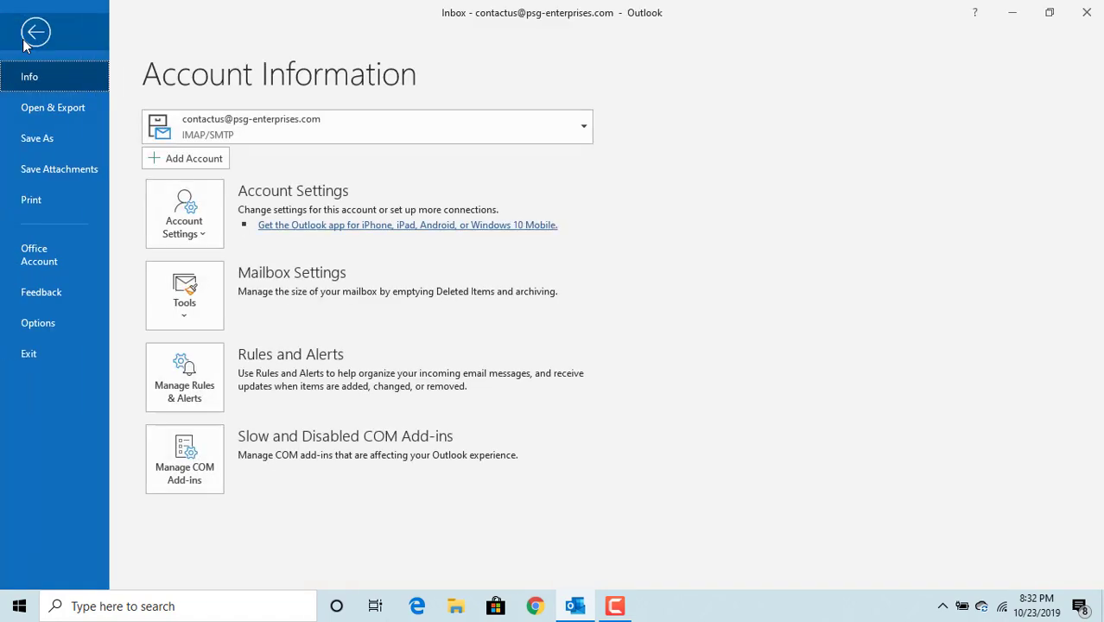
key(Escape)
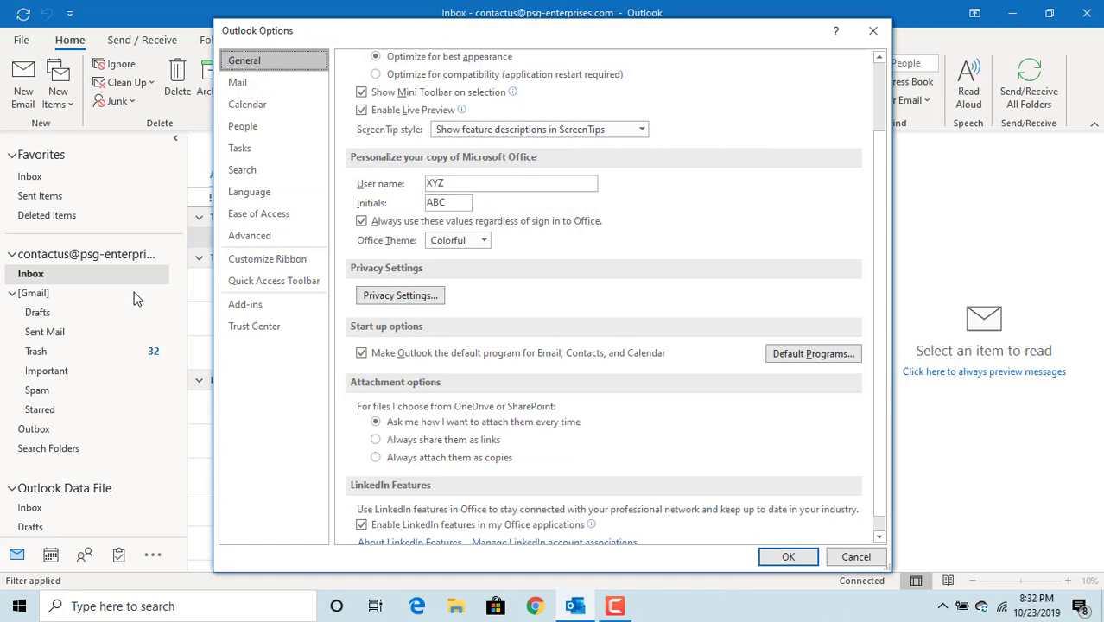
click(254, 238)
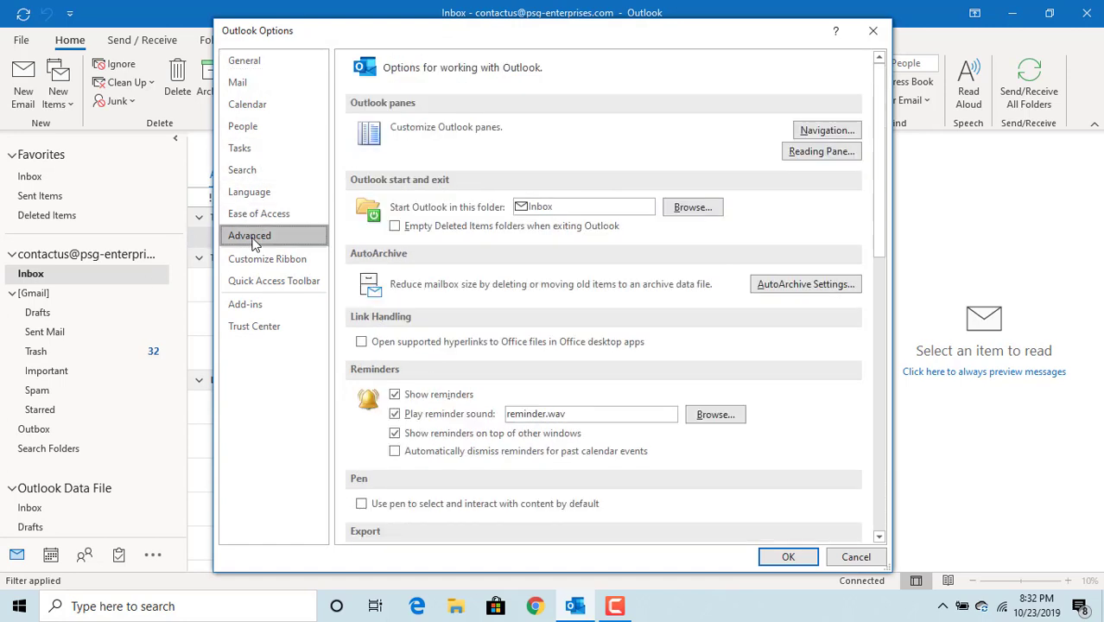
click(797, 287)
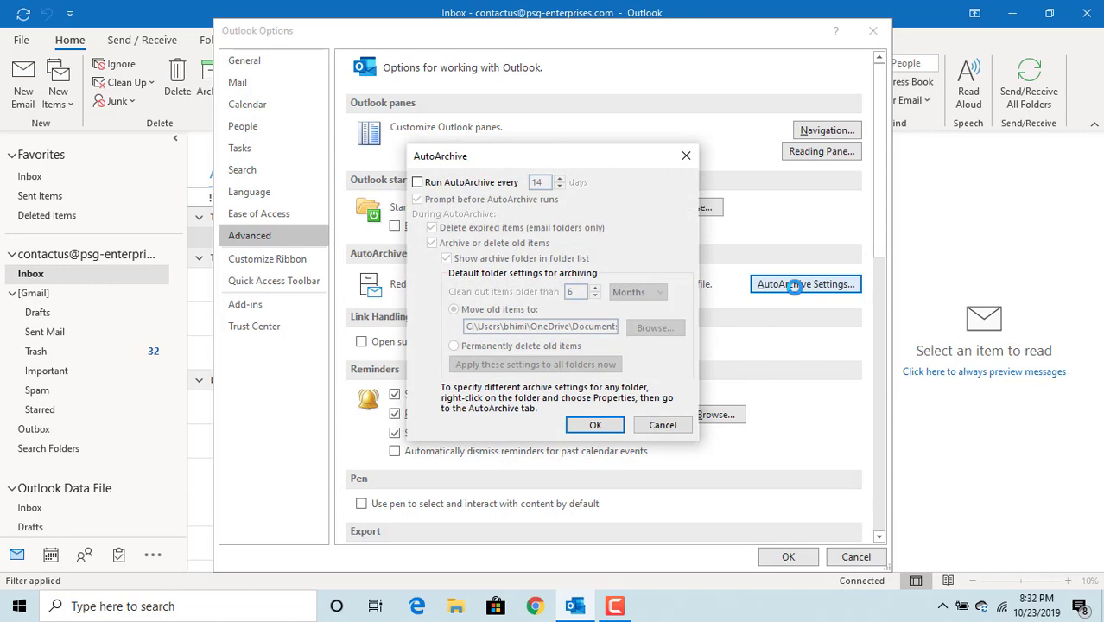
Enable Run AutoArchive every 14 days, leaving the interval at 14 after trying the spinner
click(418, 183)
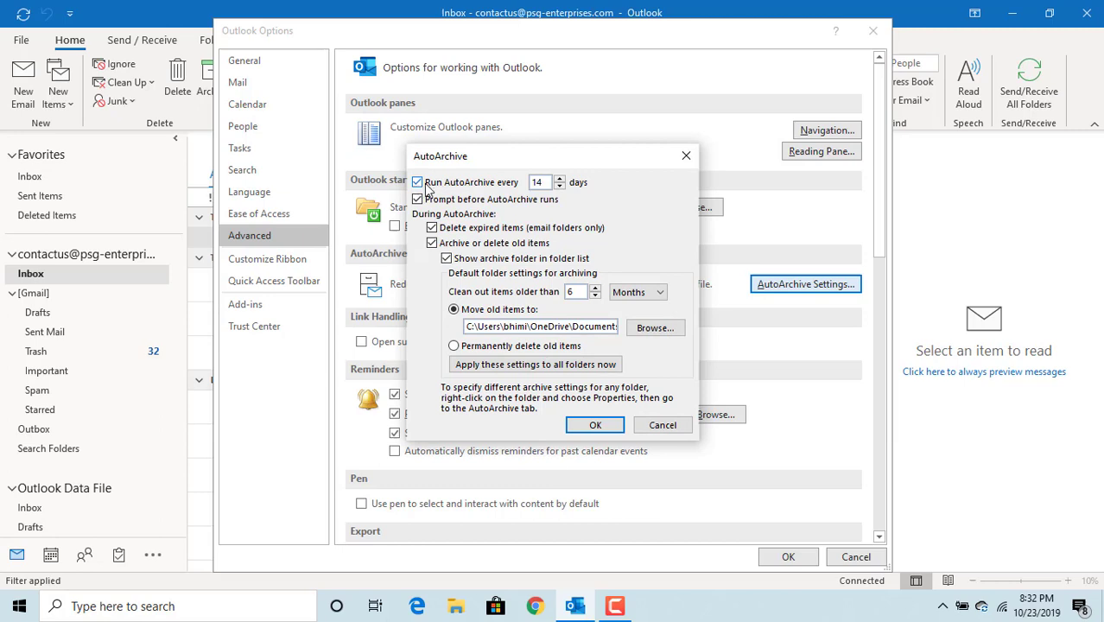
click(560, 179)
click(559, 187)
click(559, 187)
click(560, 179)
click(560, 179)
click(596, 289)
click(595, 289)
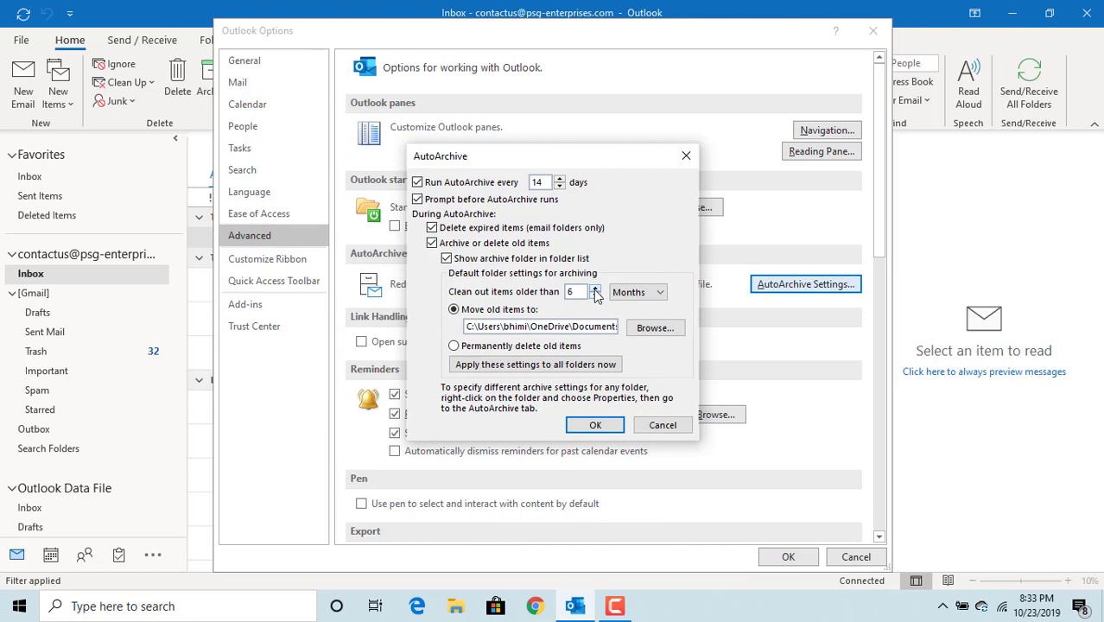
click(659, 296)
click(646, 313)
click(657, 296)
click(646, 330)
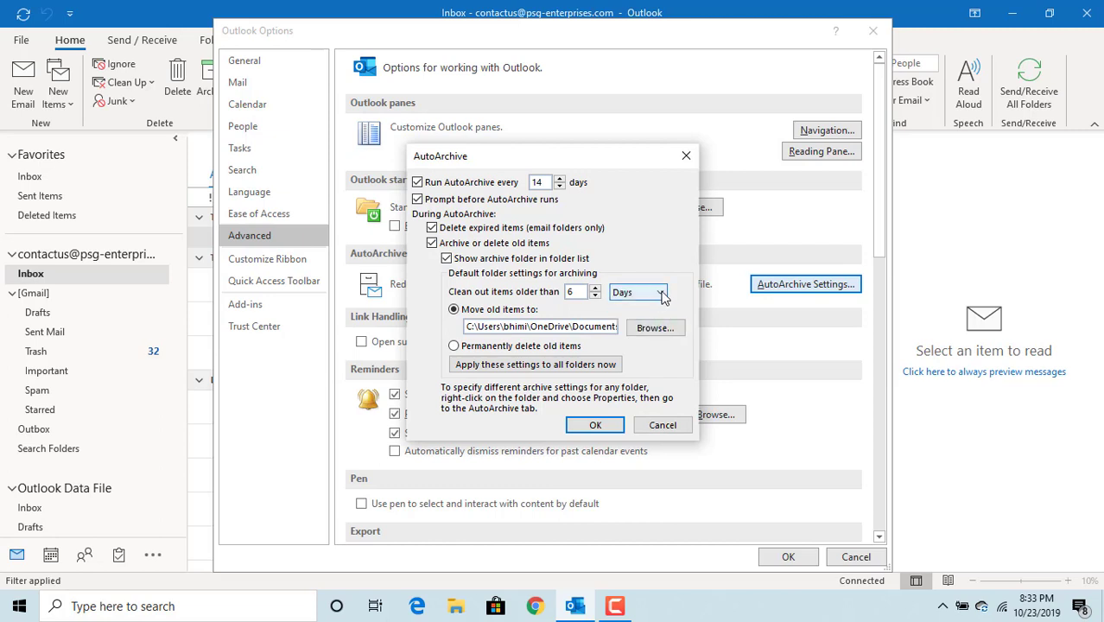
click(662, 296)
click(648, 300)
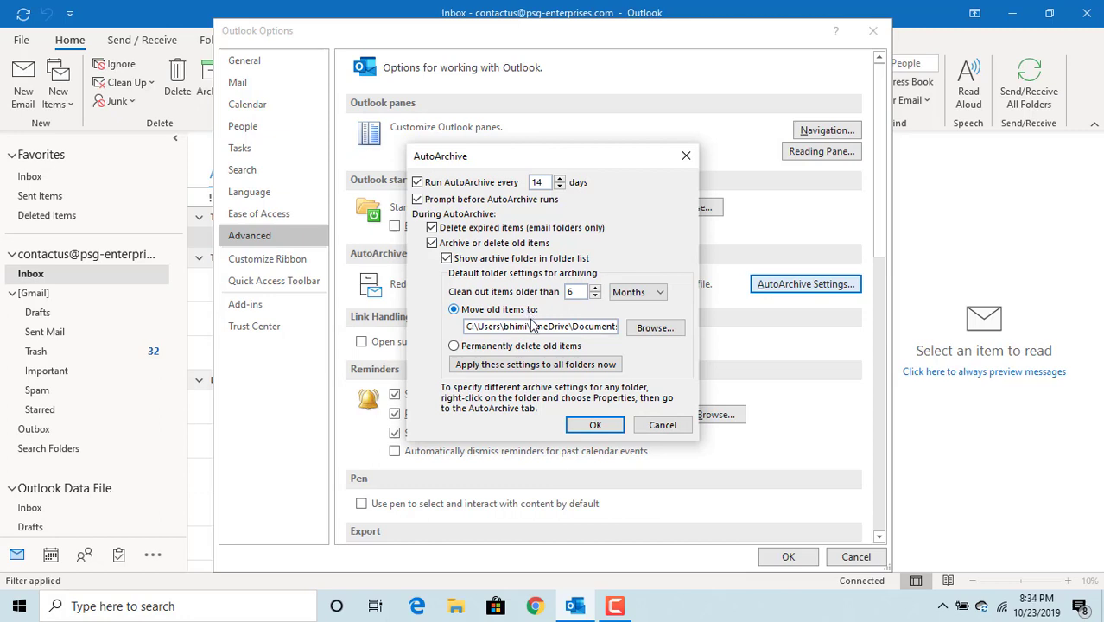
click(650, 333)
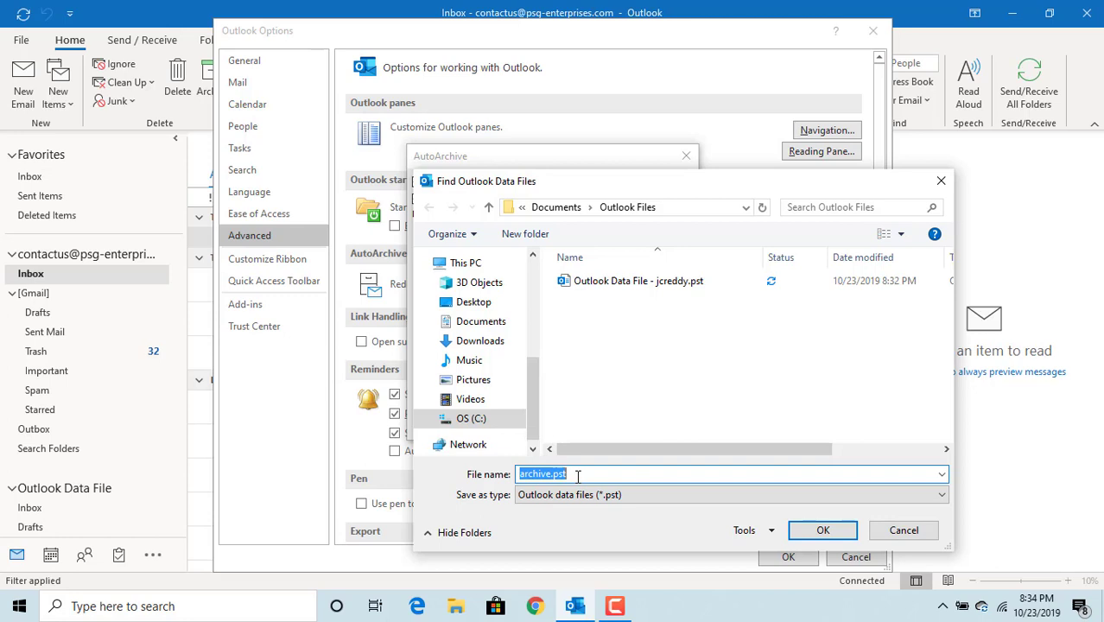
click(904, 531)
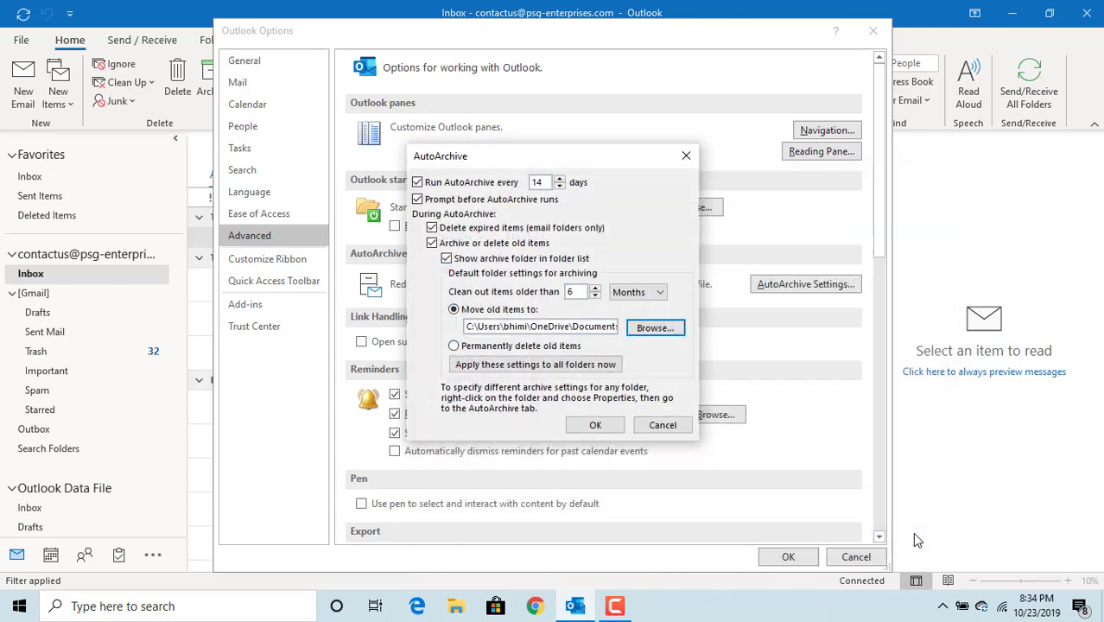
Keep moving old items to the archive file, apply the settings to all folders, and confirm
click(454, 346)
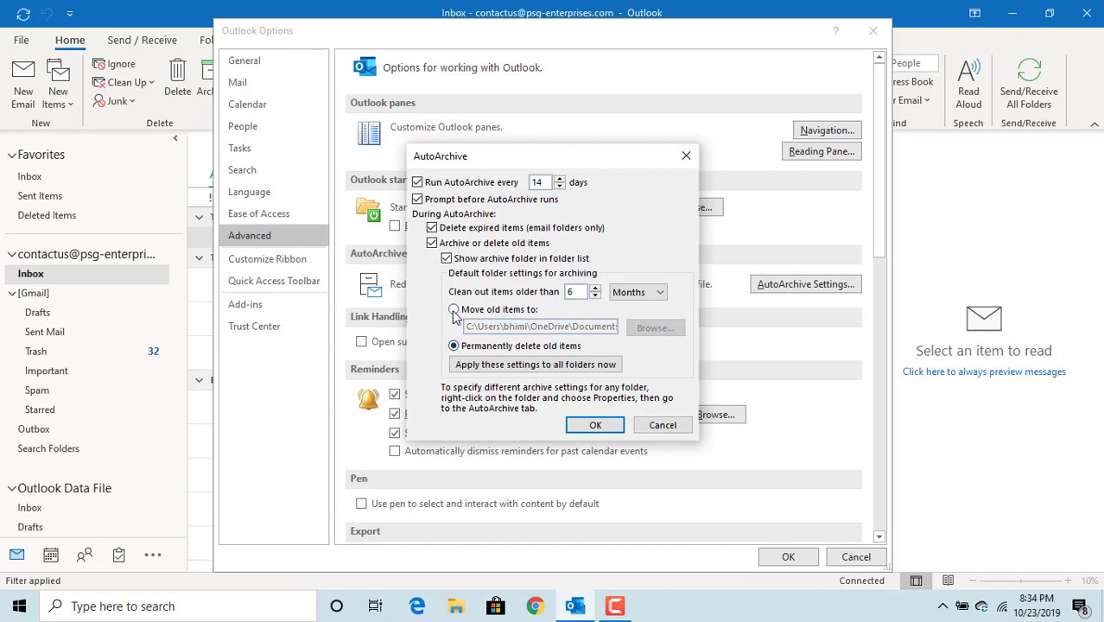
click(454, 309)
click(454, 346)
click(454, 311)
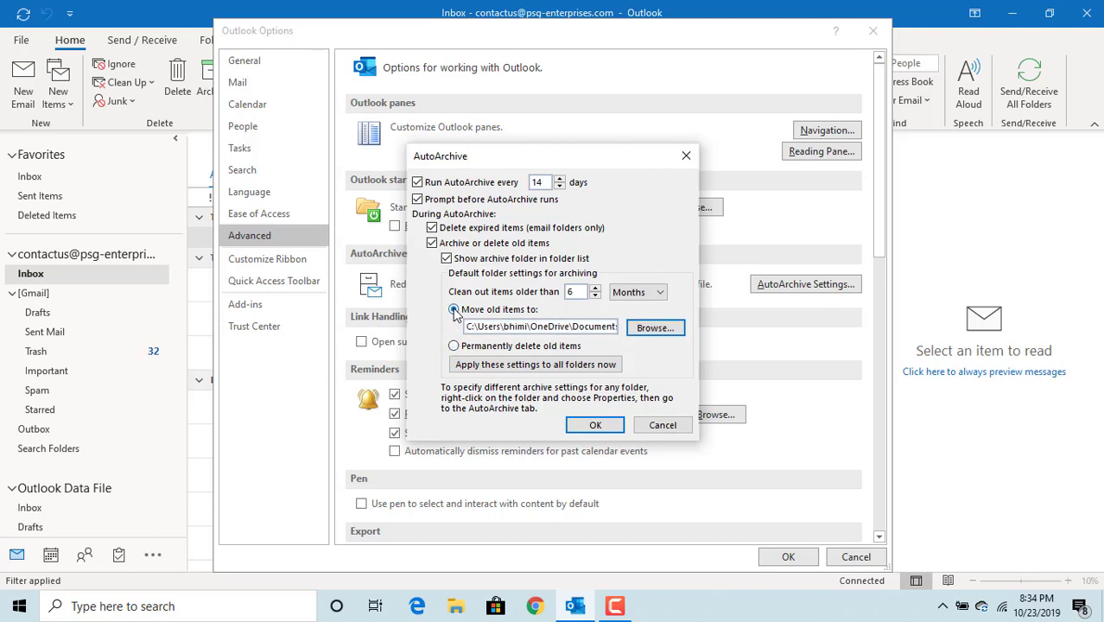
click(512, 365)
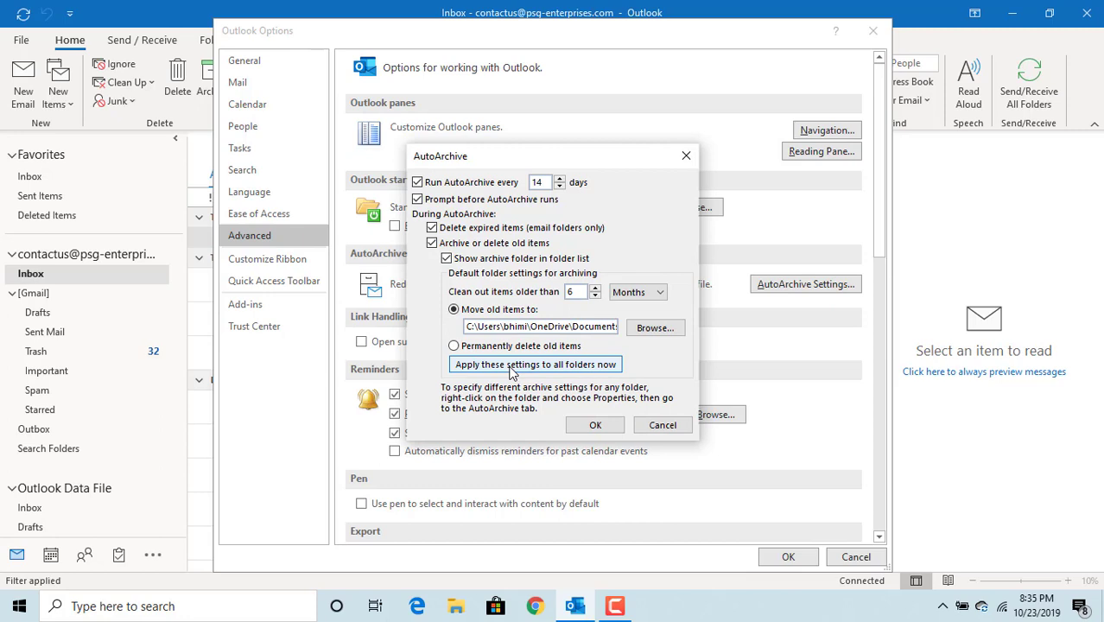
click(596, 428)
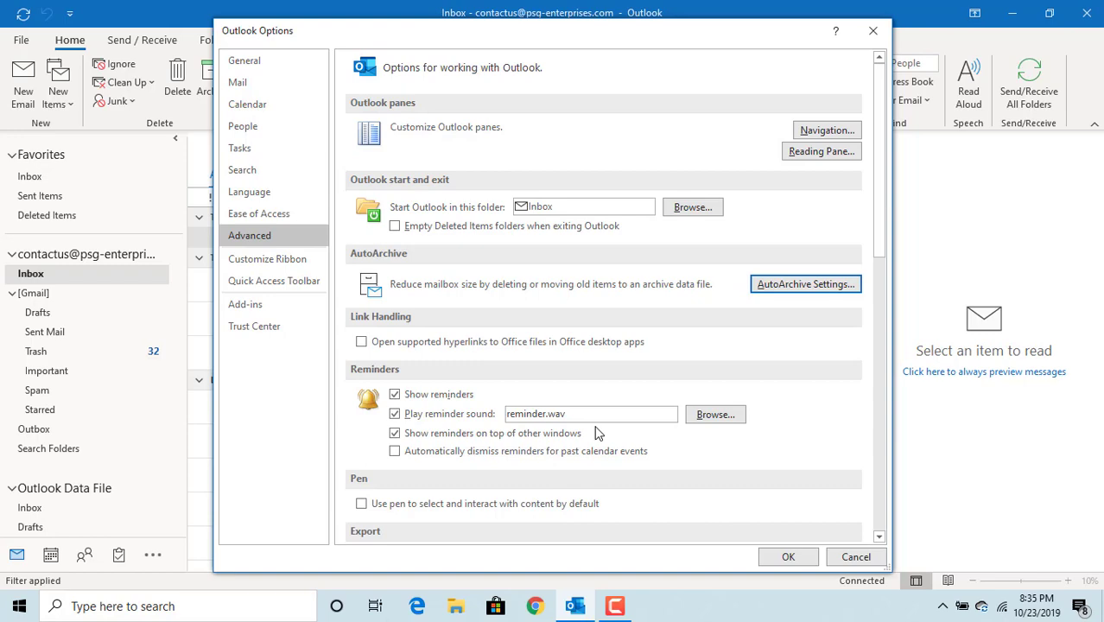
Close Outlook Options and show the Gmail account's Sent Mail folder with its 21 items
click(788, 557)
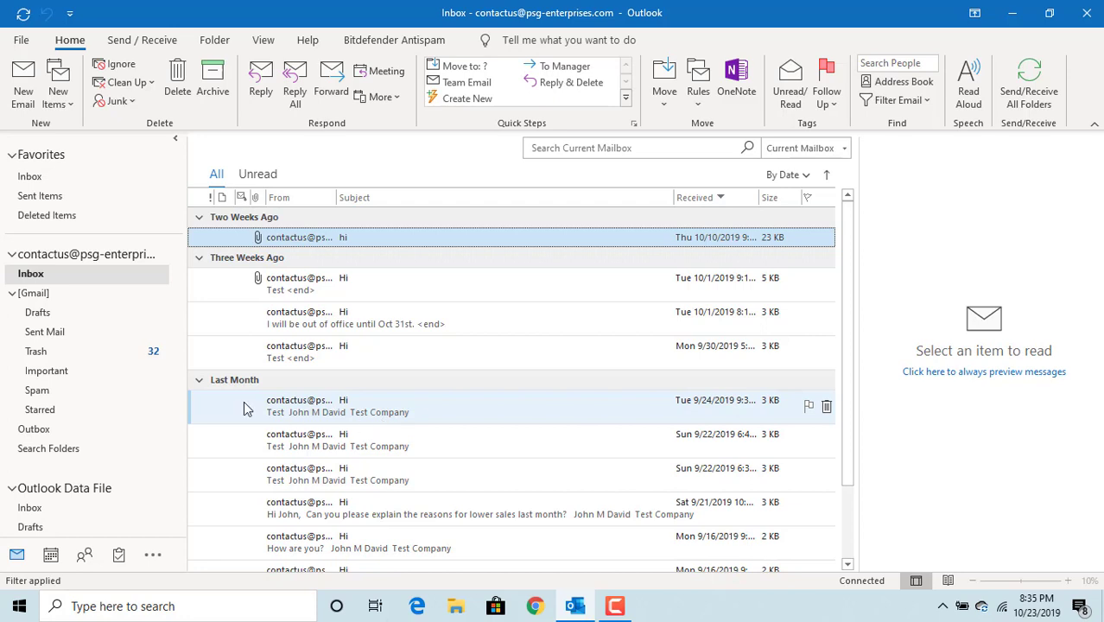
click(52, 334)
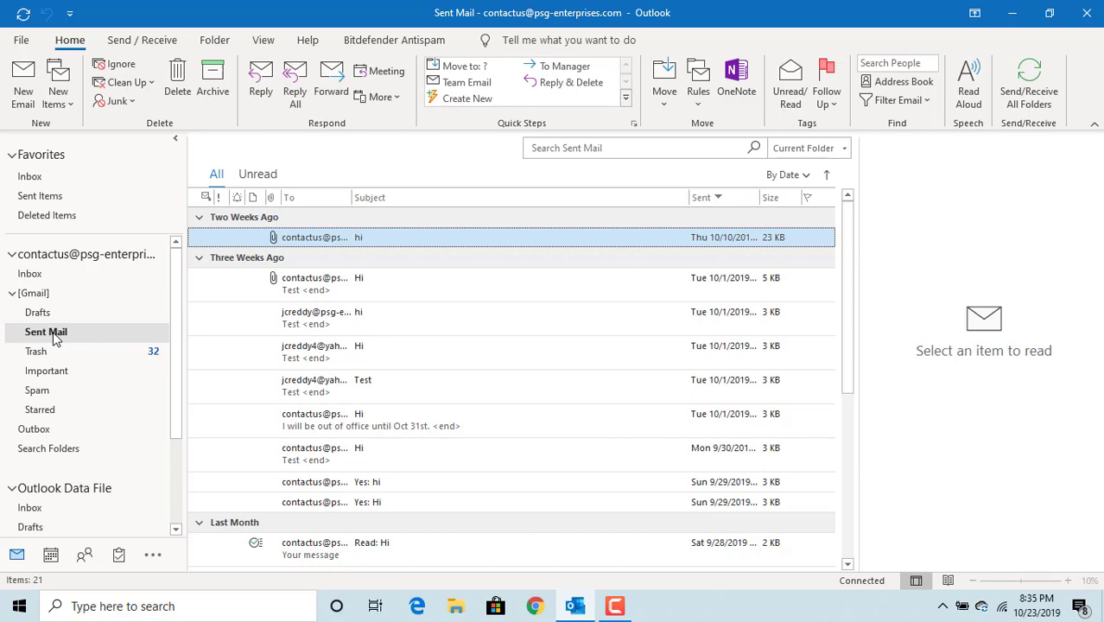
Set Sent Mail's AutoArchive properties to 'Do not archive items in this folder'
right_click(53, 338)
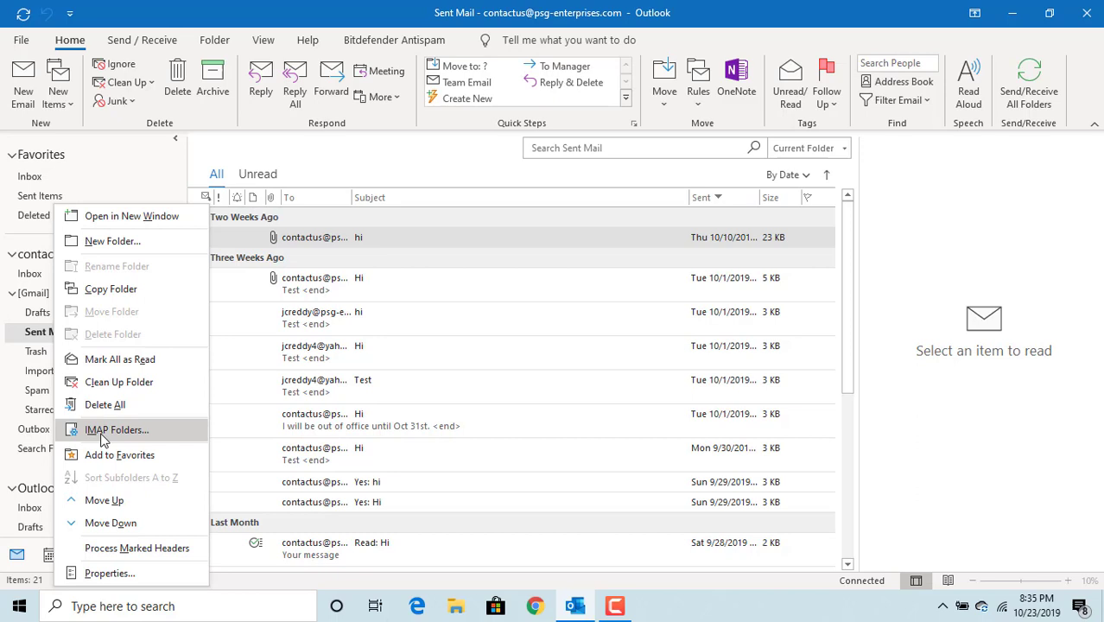
click(110, 574)
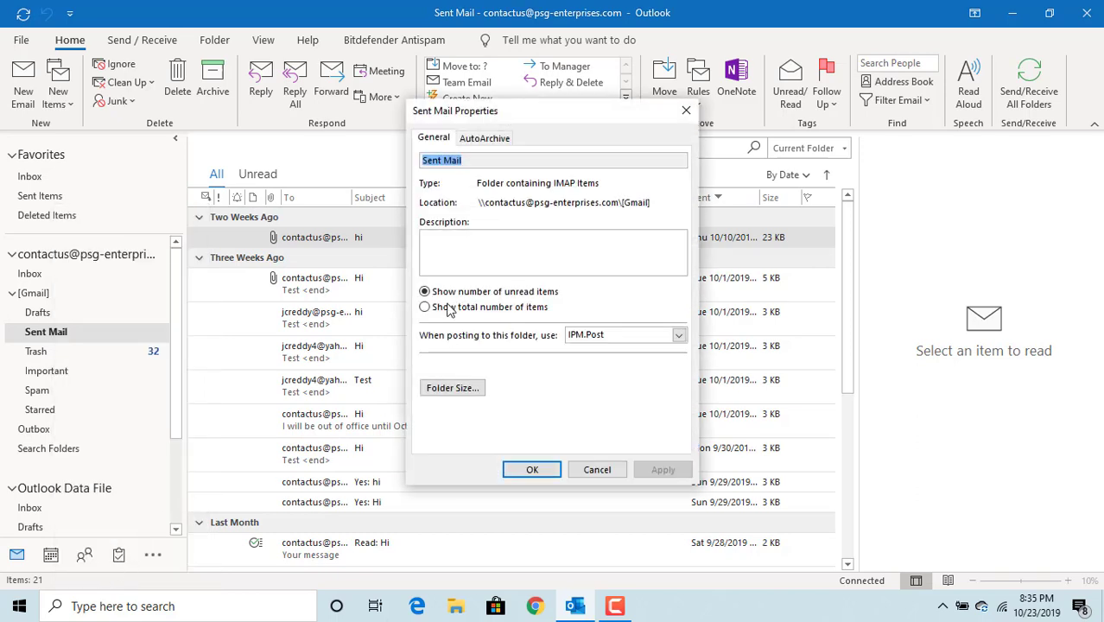
click(484, 140)
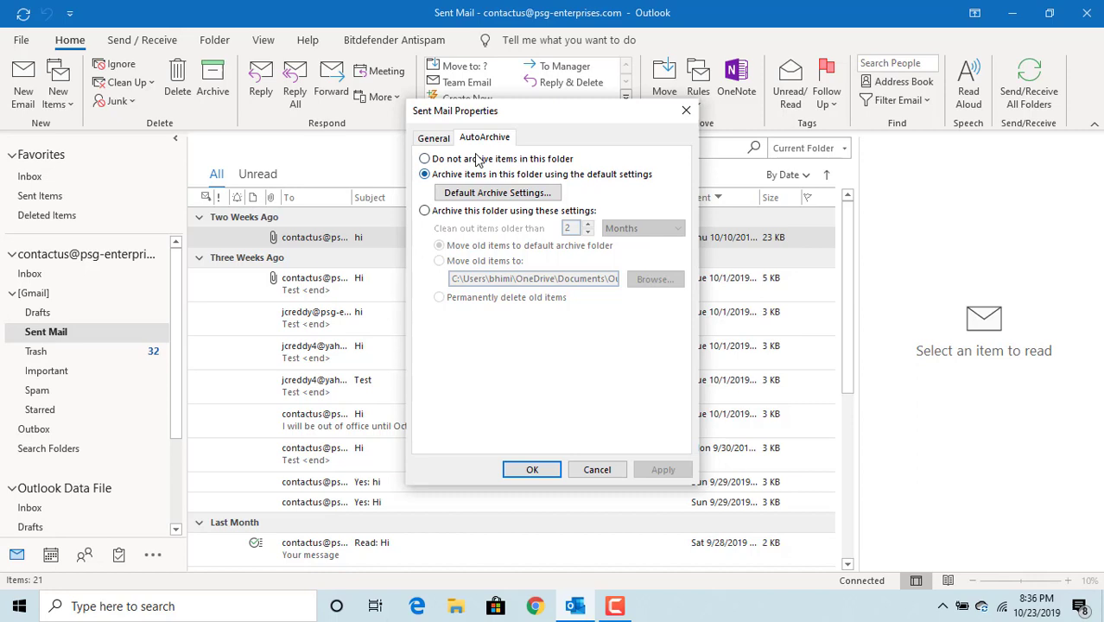
click(424, 159)
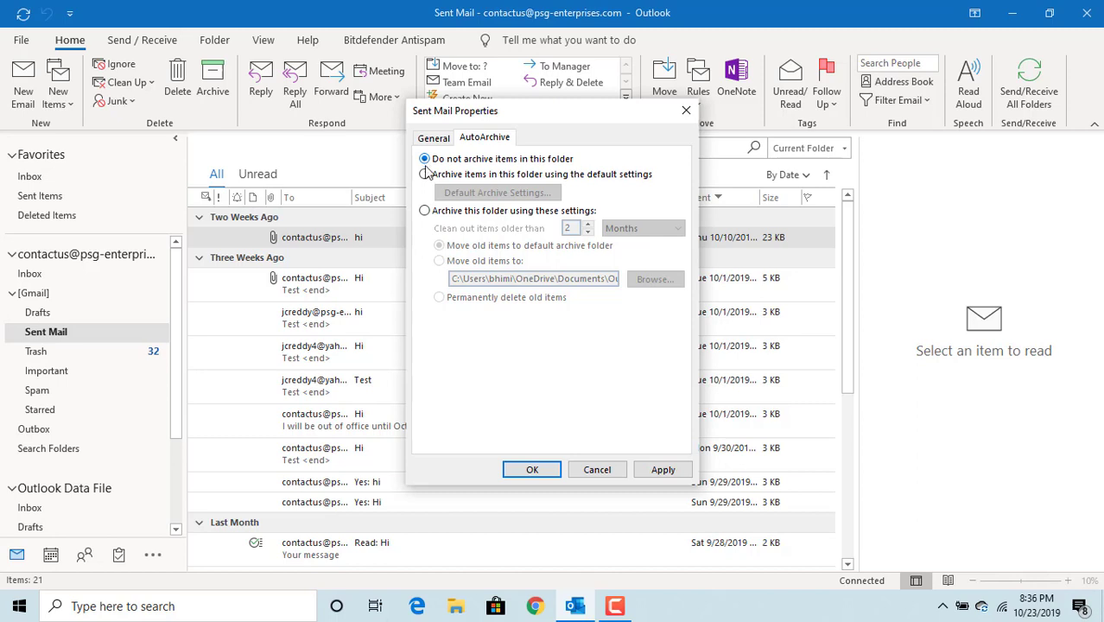
Give Sent Mail its own archive settings: clean out items older than 2 Months, moving them to a specified file
click(425, 212)
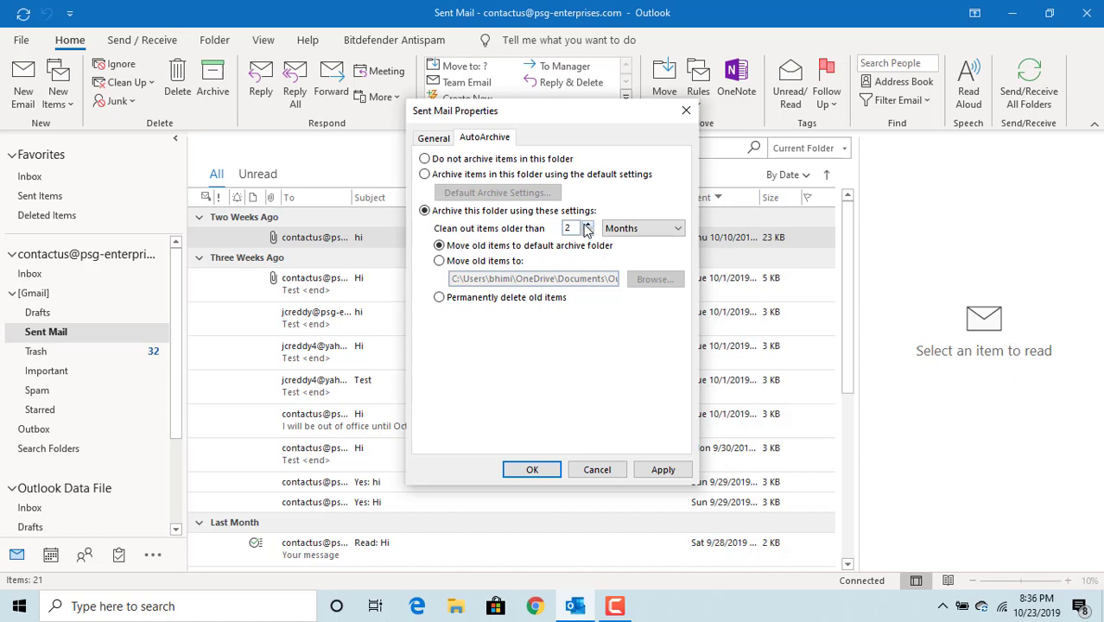
click(587, 226)
click(677, 232)
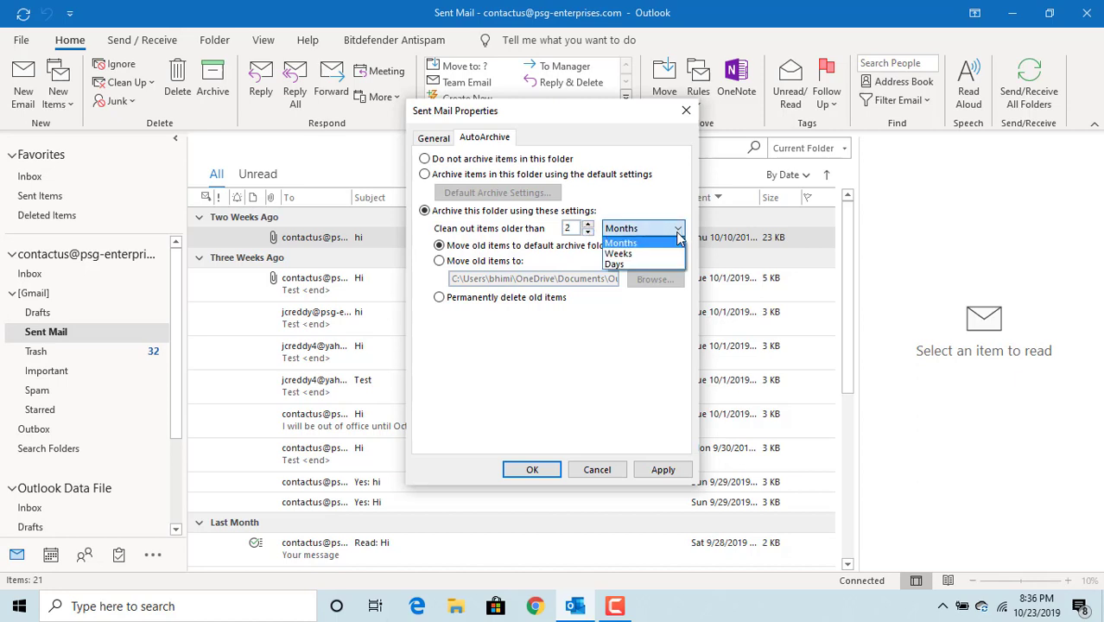
click(648, 253)
click(678, 231)
click(649, 264)
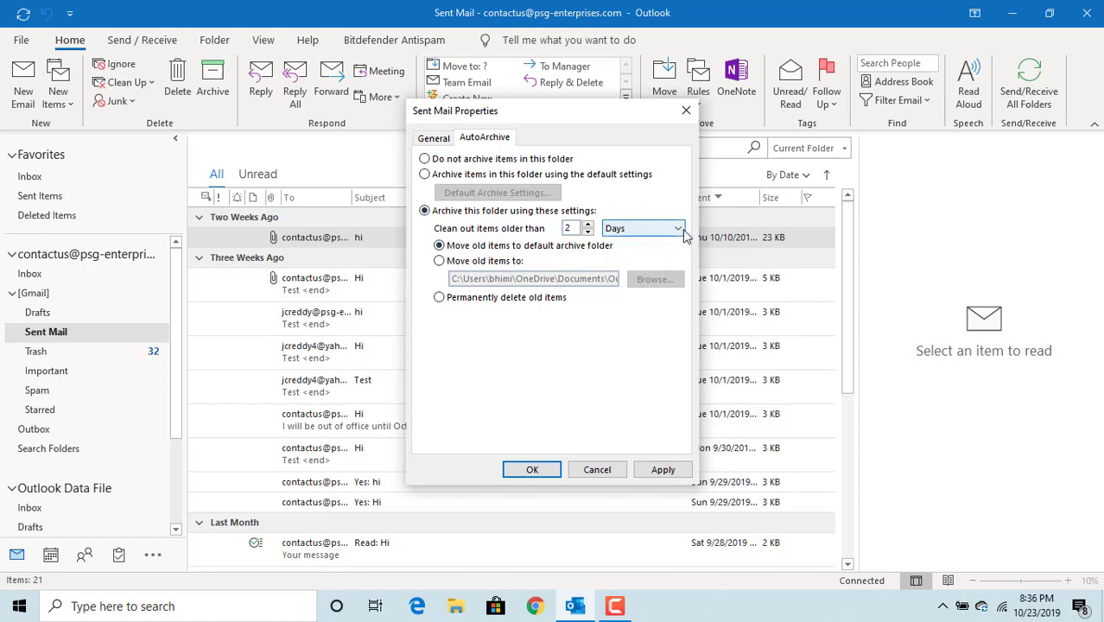
click(678, 229)
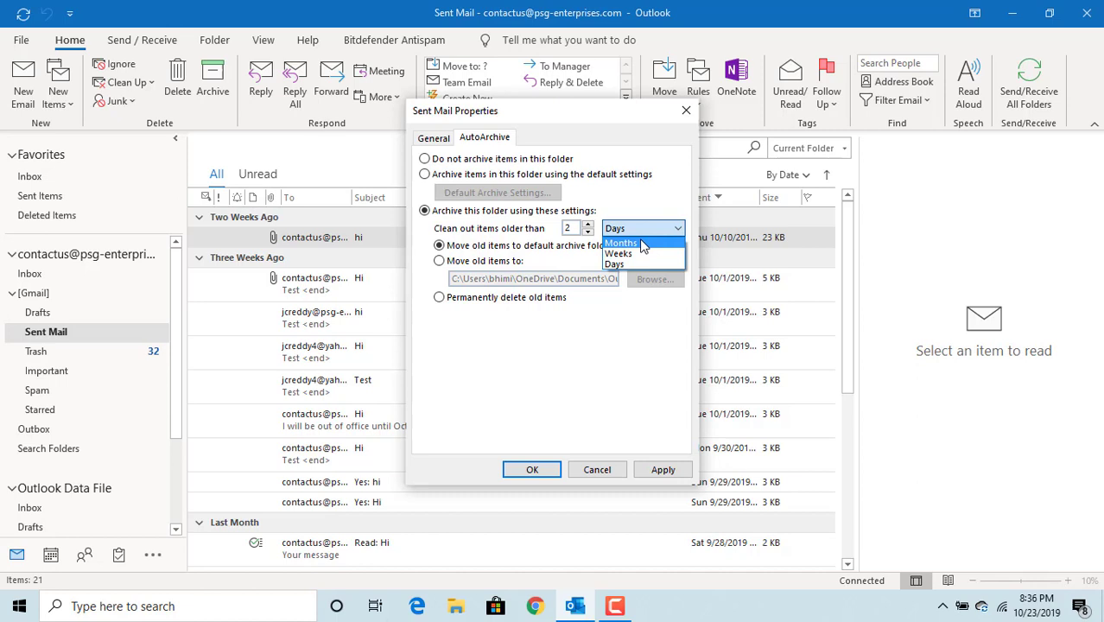
click(642, 244)
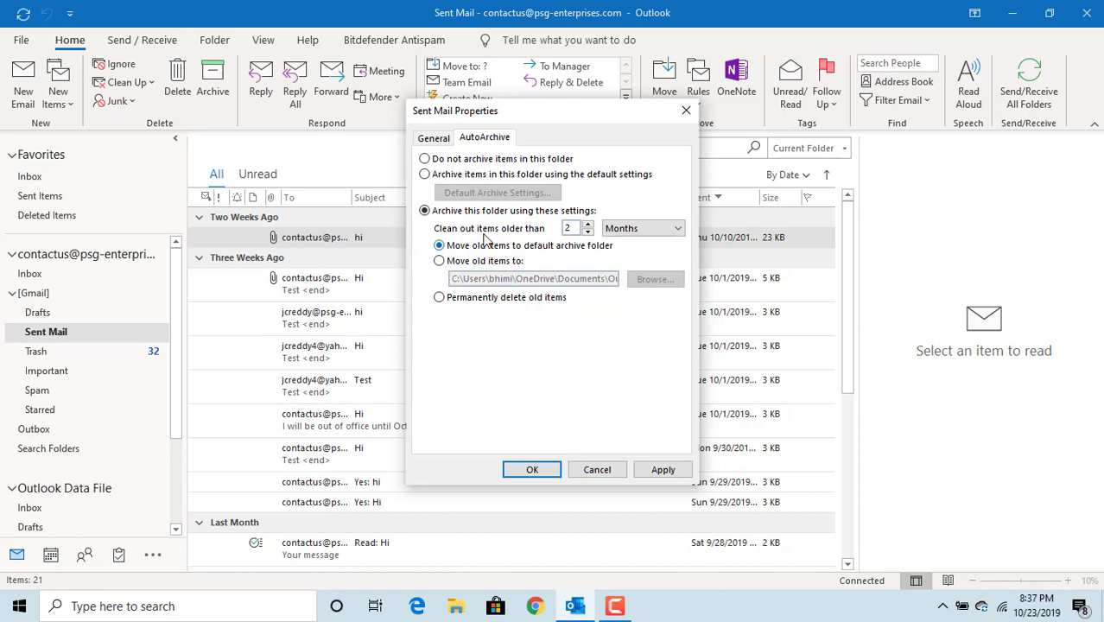
click(439, 262)
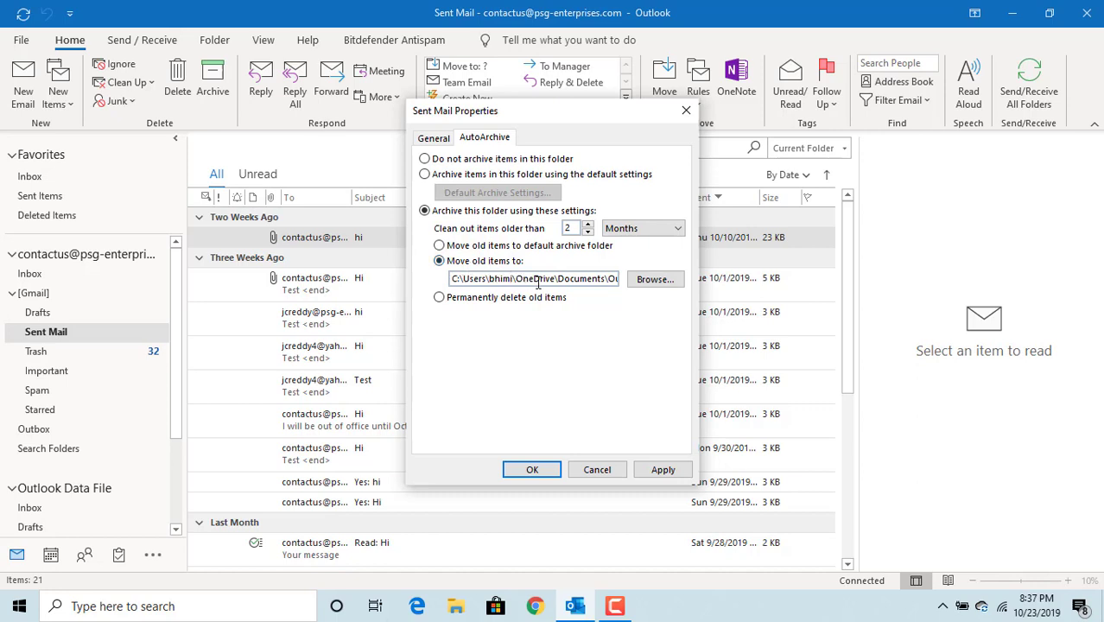
Cancel choosing a different archive file and switch Sent Mail to permanently delete old items
click(655, 280)
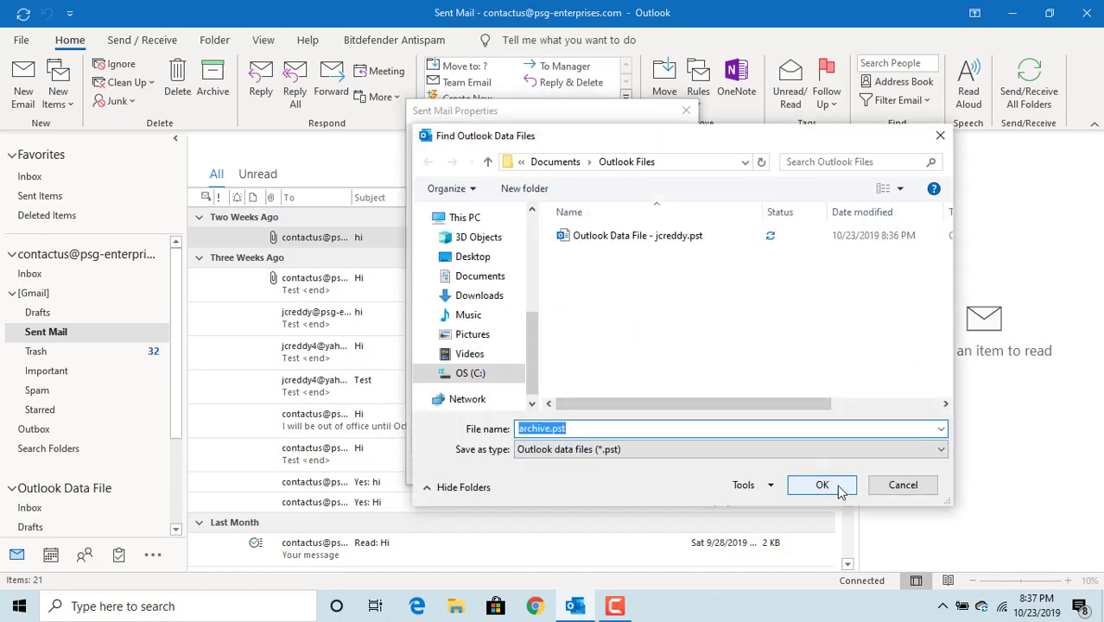
click(906, 488)
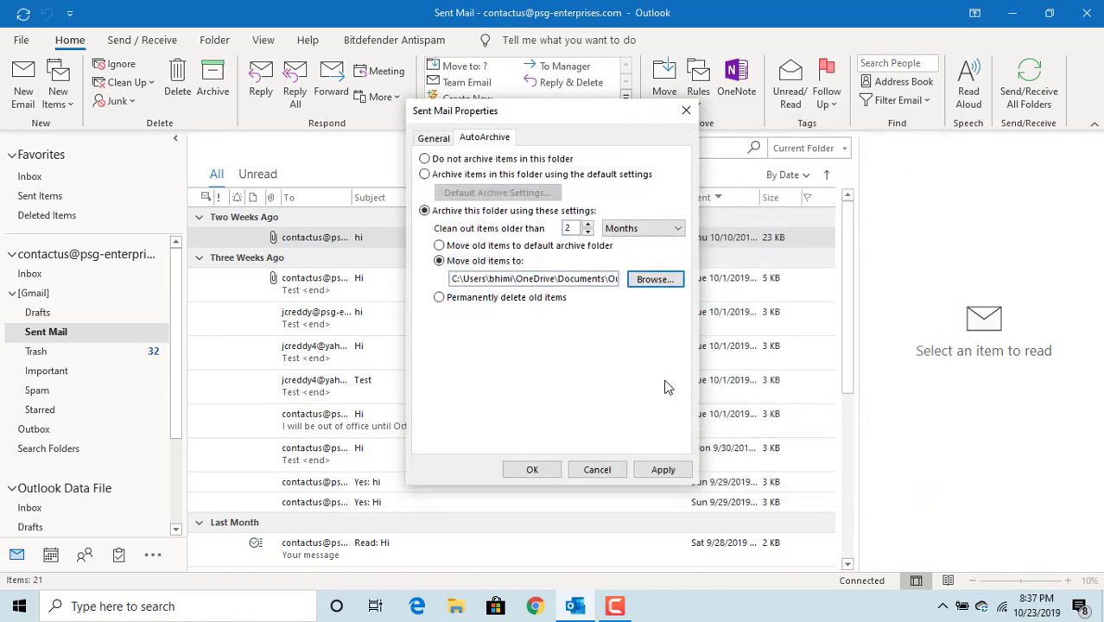
click(439, 298)
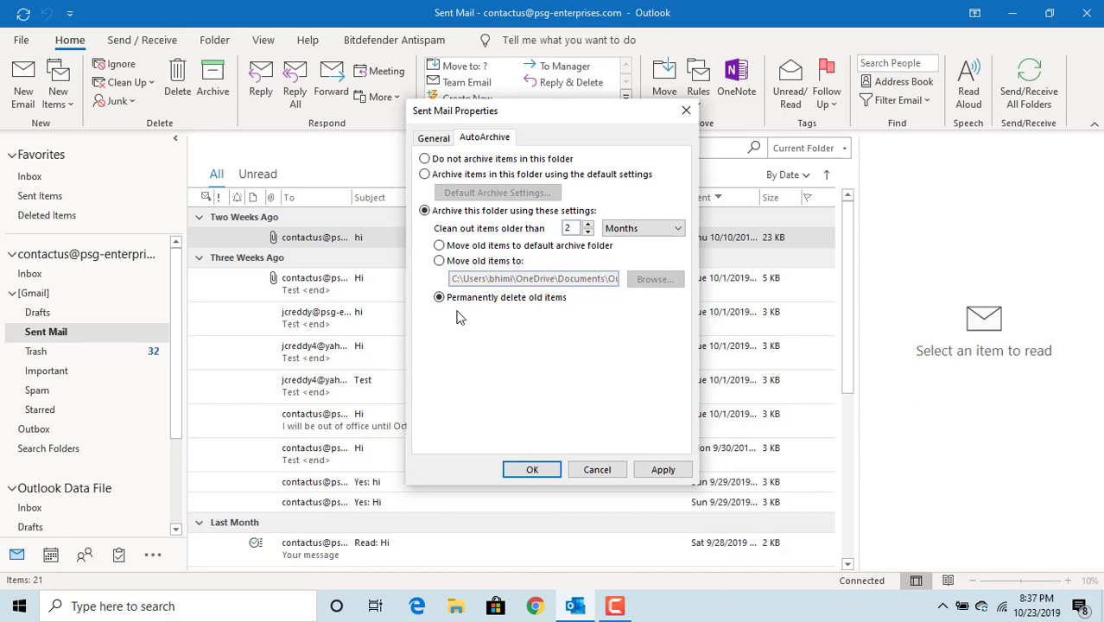
Move Sent Mail's items older than 2 Months to the default archive folder, apply, and close properties
click(440, 246)
click(663, 471)
click(522, 471)
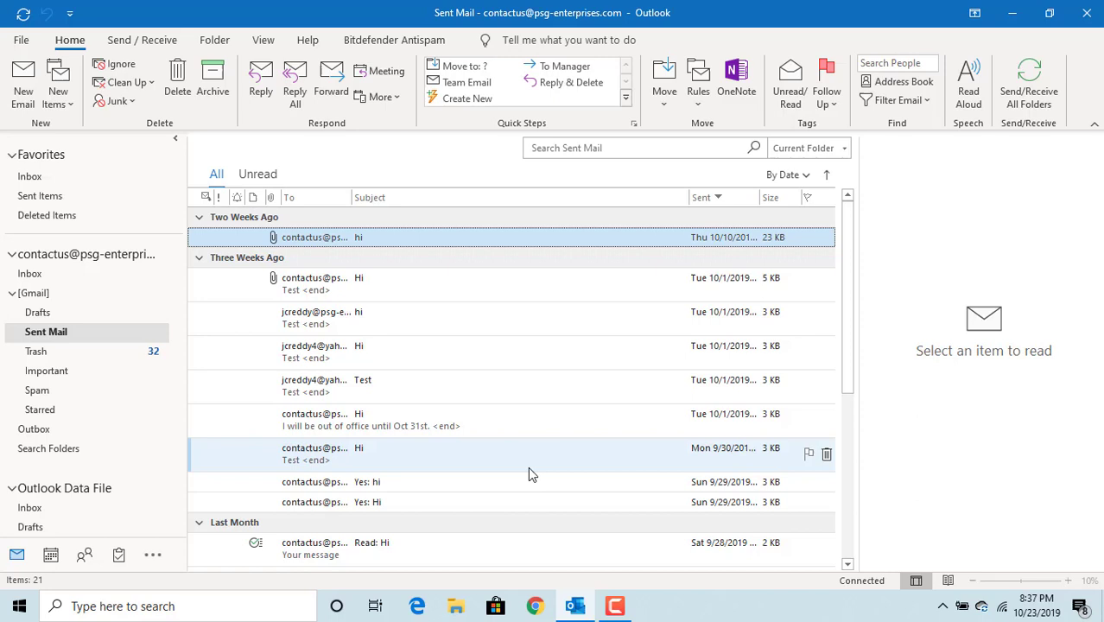